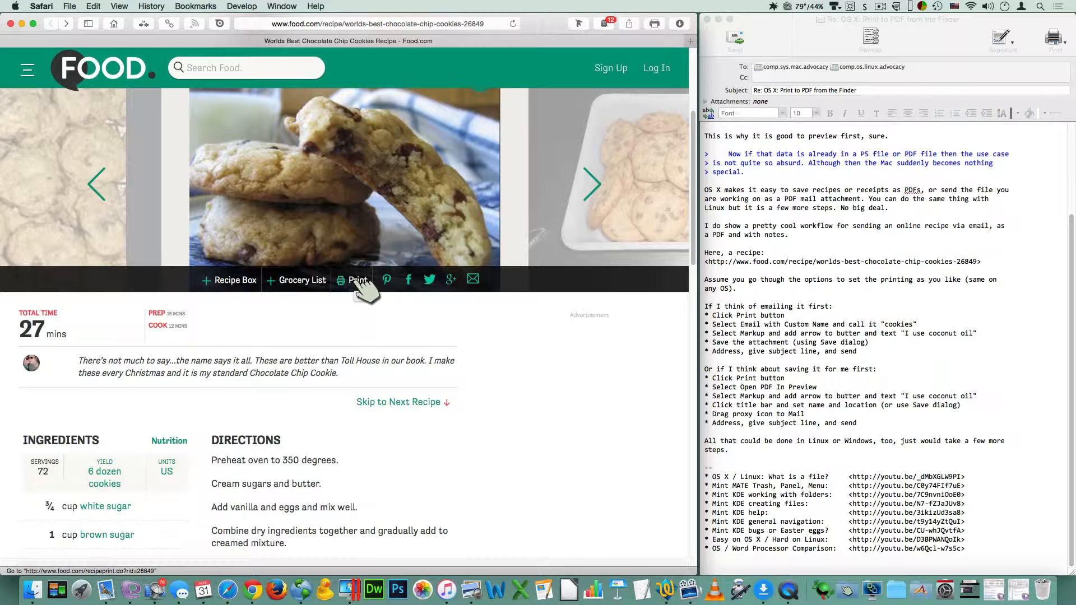
Step: Open the recipe's printable version and exclude About This Recipe, Nutritional Info and Coupon/Ad, keeping the photo
left_click(357, 280)
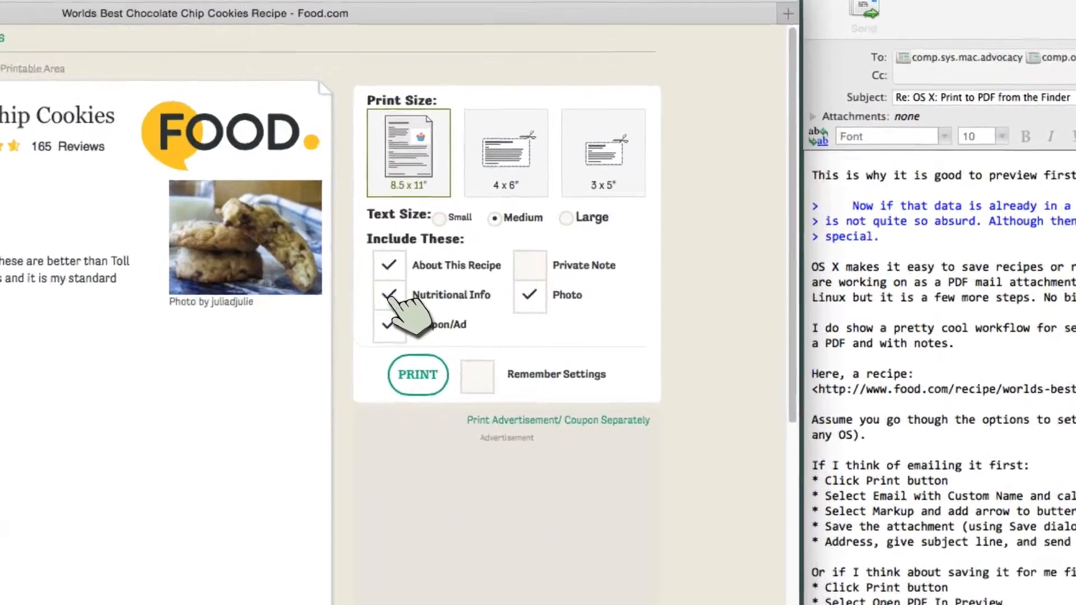
left_click(456, 206)
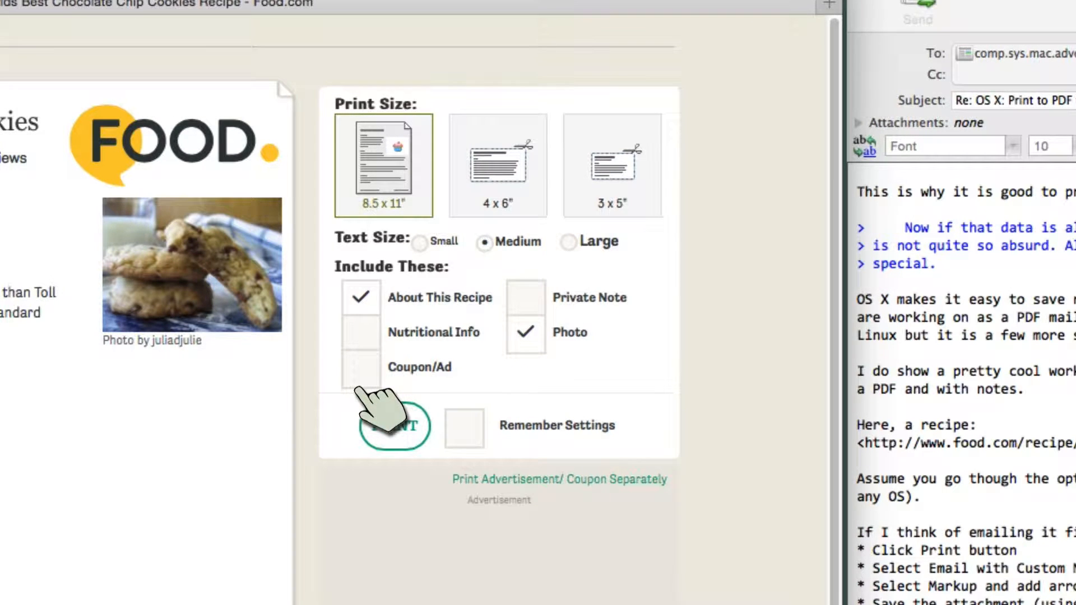
left_click(365, 301)
left_click(364, 300)
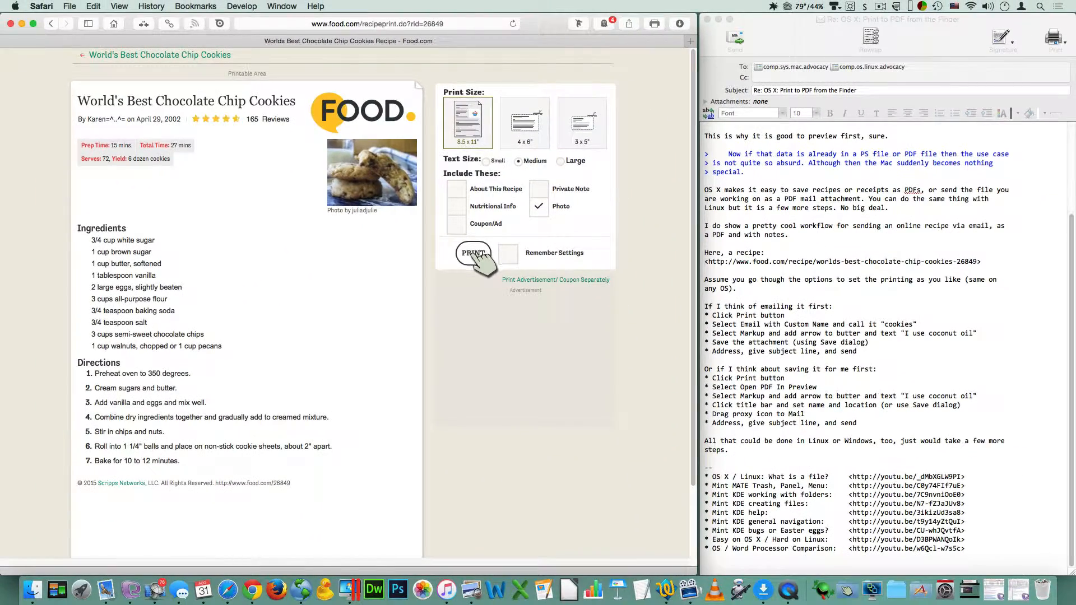
Step: Send the printable recipe as a PDF through Mail with Custom Name, naming the attachment "cookies"
left_click(473, 253)
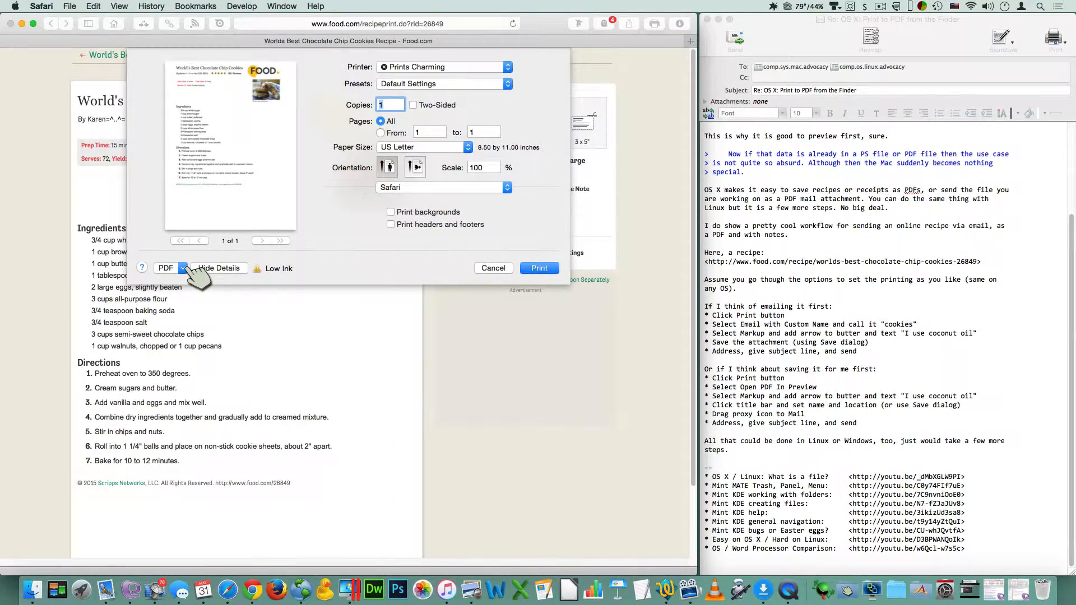
left_click(143, 266)
mouse_move(145, 371)
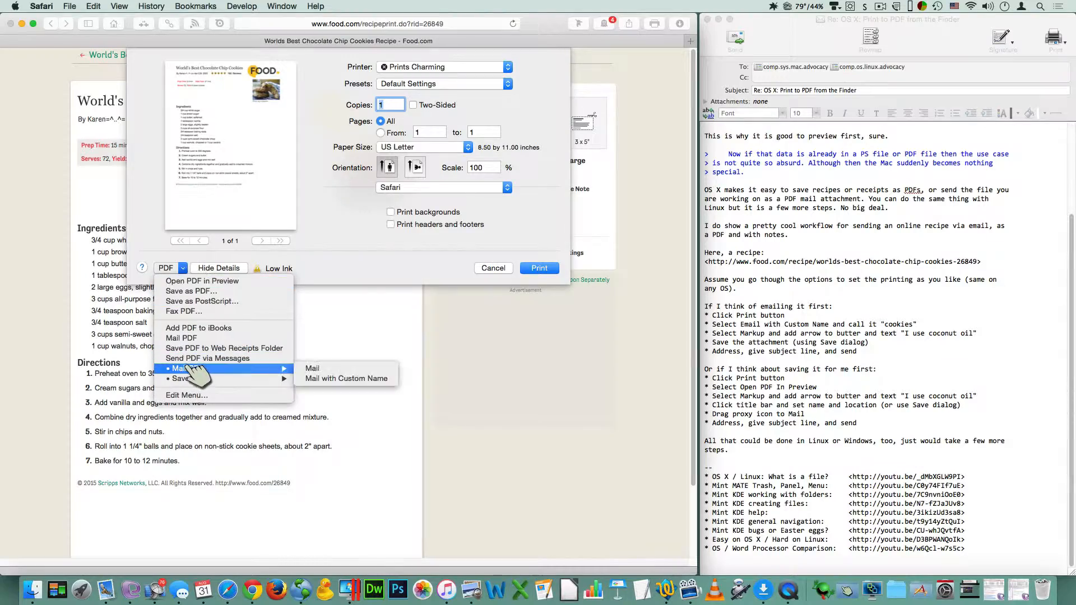
left_click(347, 378)
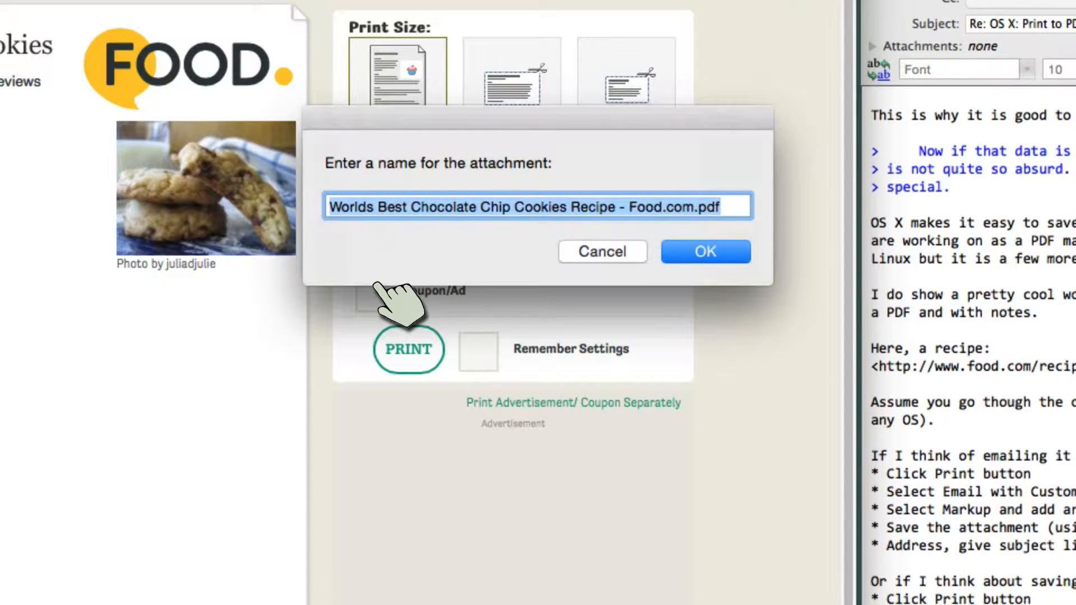
type("cooki")
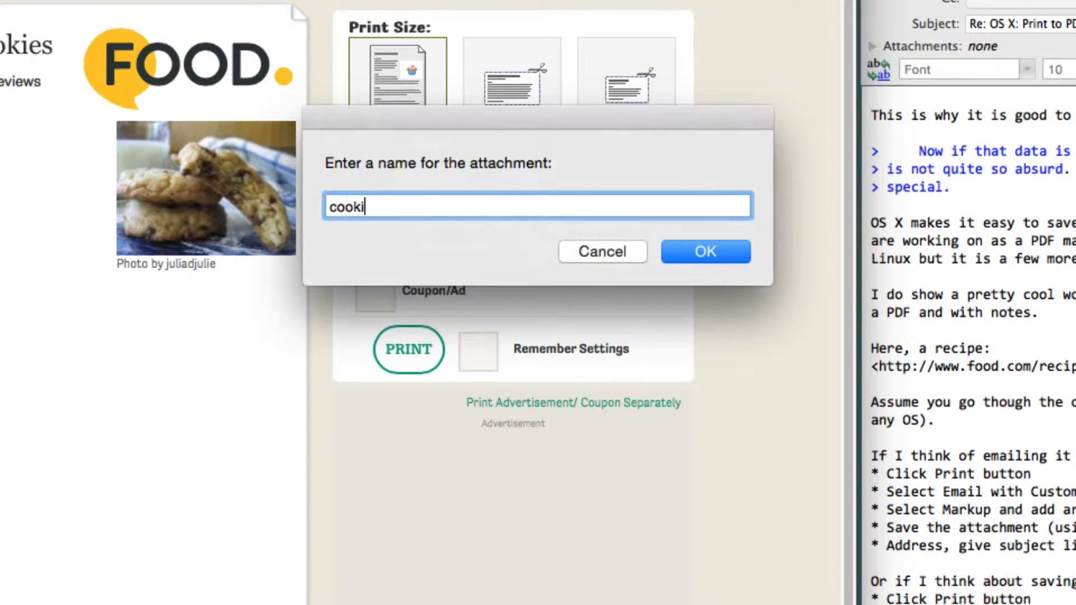
type("es")
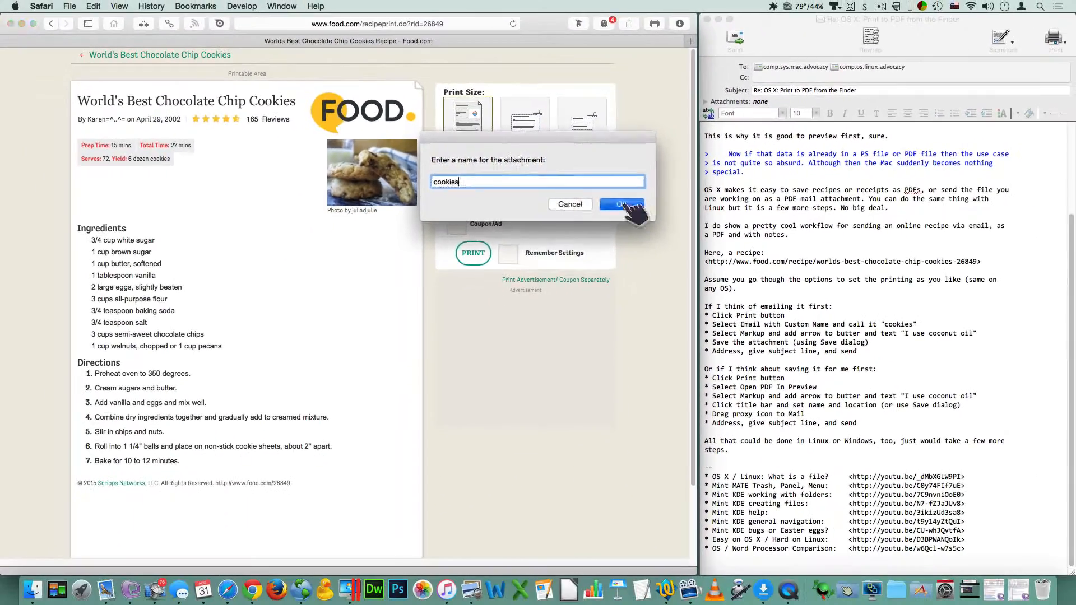
left_click(622, 204)
Step: Open the attached recipe in Markup and sketch a curved red arrow pointing to the "1 cup butter, softened" line
left_click_drag(384, 56, 258, 27)
mouse_move(216, 273)
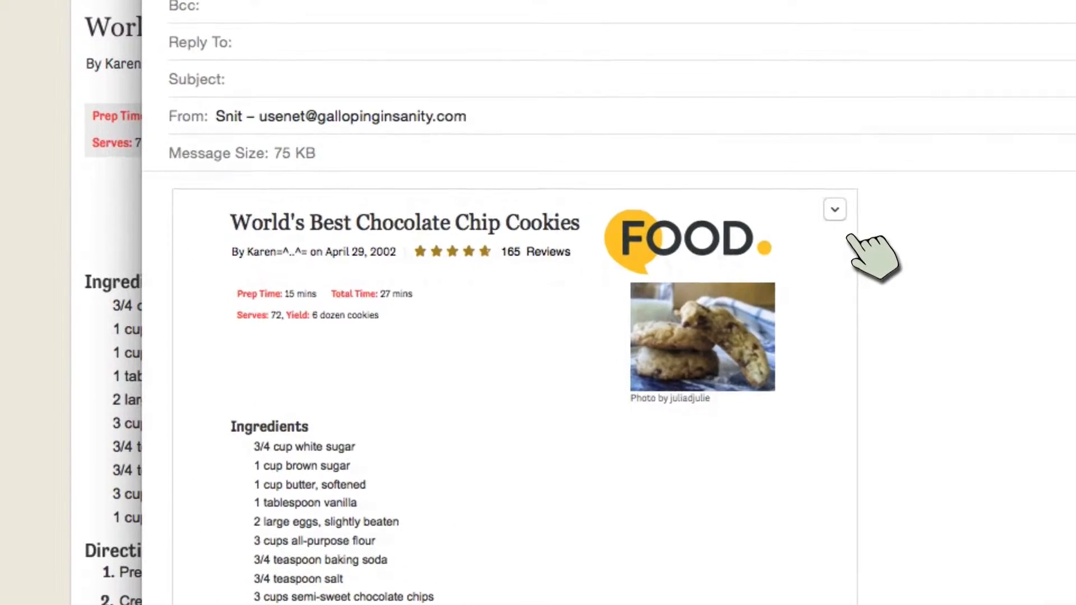
left_click(633, 203)
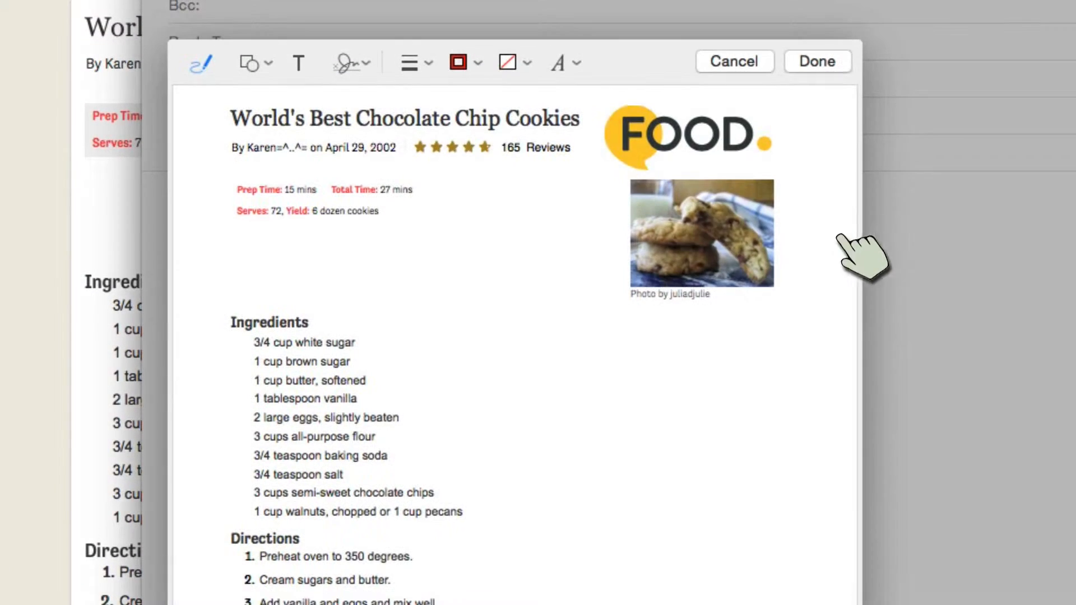
left_click(203, 65)
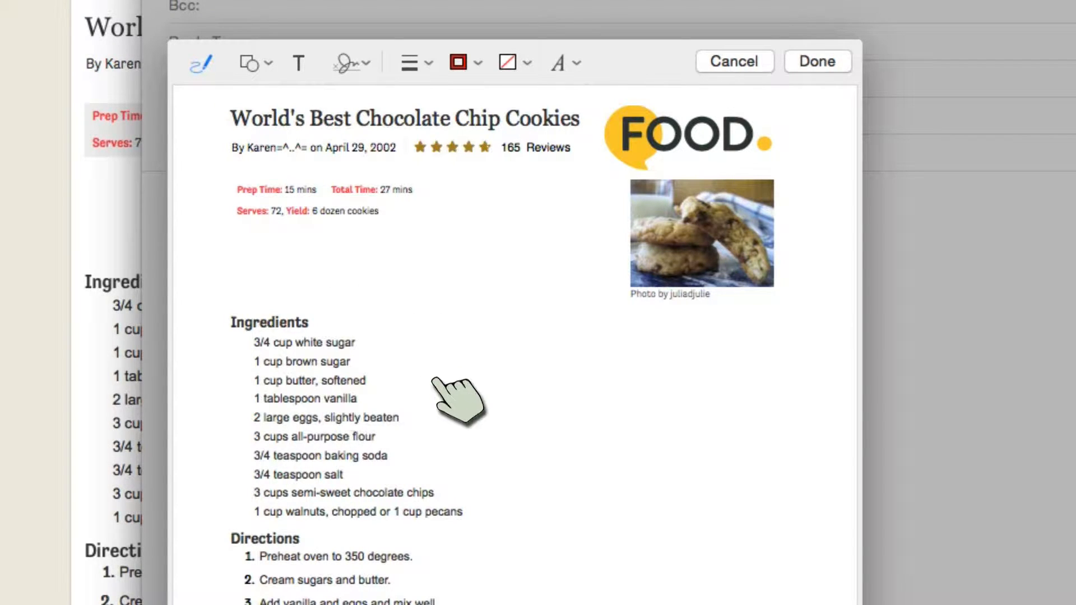
mouse_move(468, 380)
left_mouse_down()
mouse_move(384, 380)
mouse_move(391, 365)
mouse_move(374, 375)
left_mouse_up()
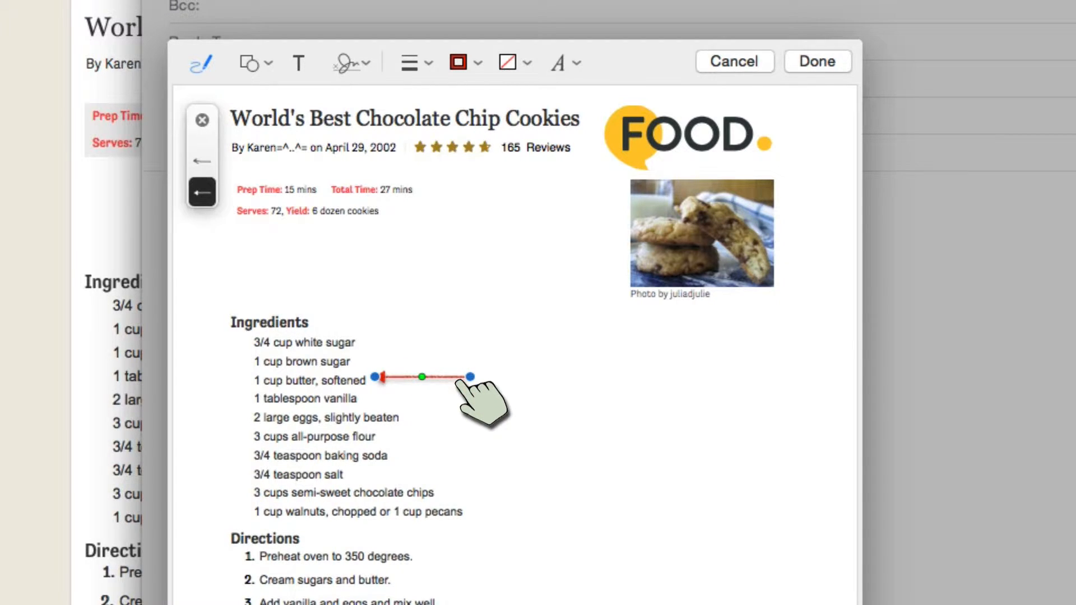
left_click_drag(470, 378, 487, 420)
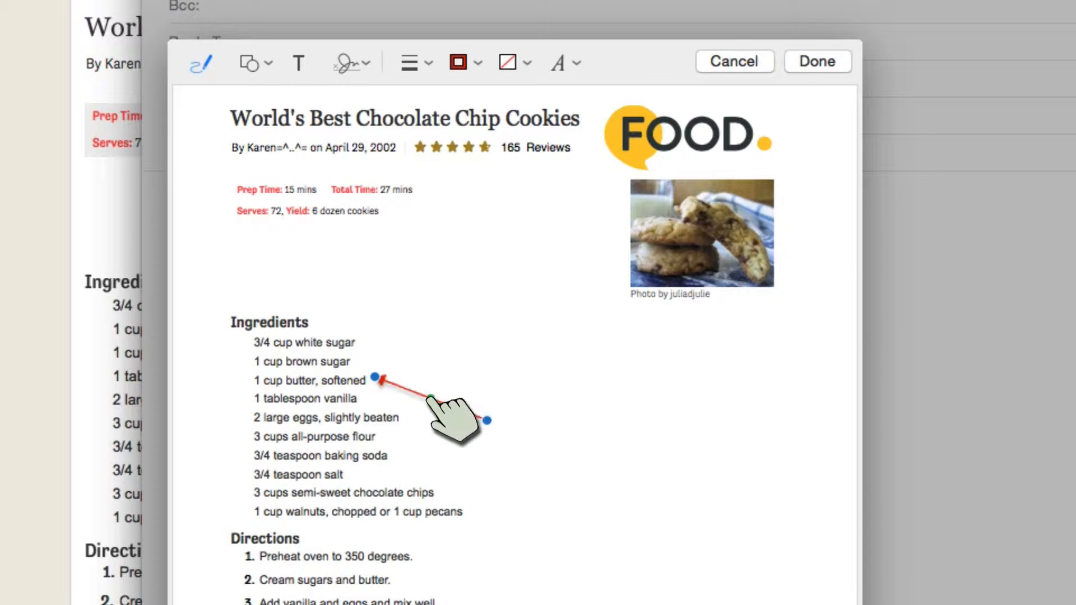
left_click_drag(431, 398, 436, 387)
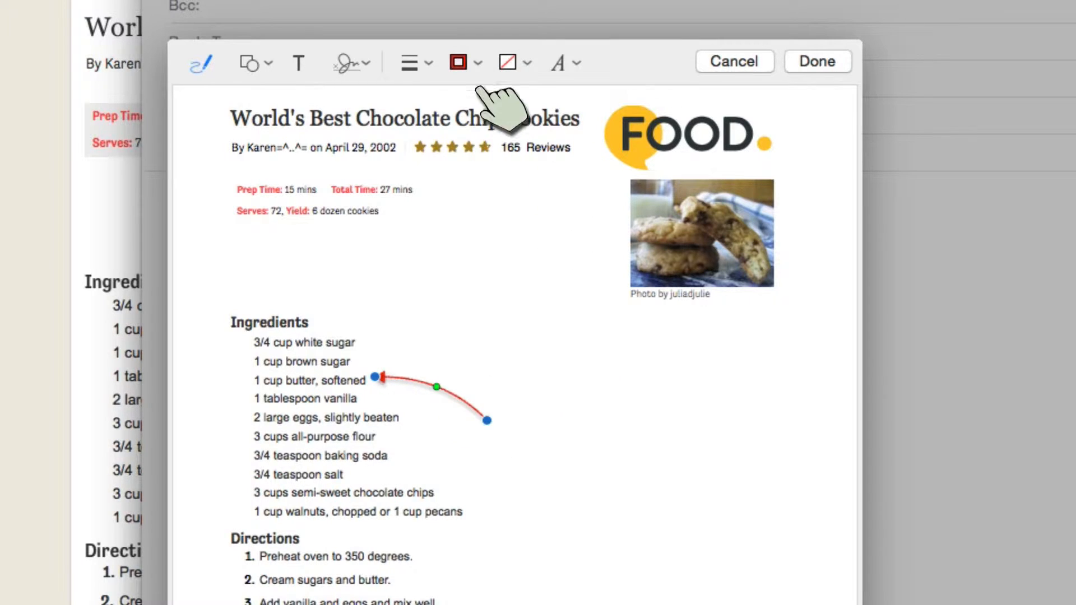
Step: Add the text "I use coconut oil" at the arrow's tail and finish the markup
left_click(302, 65)
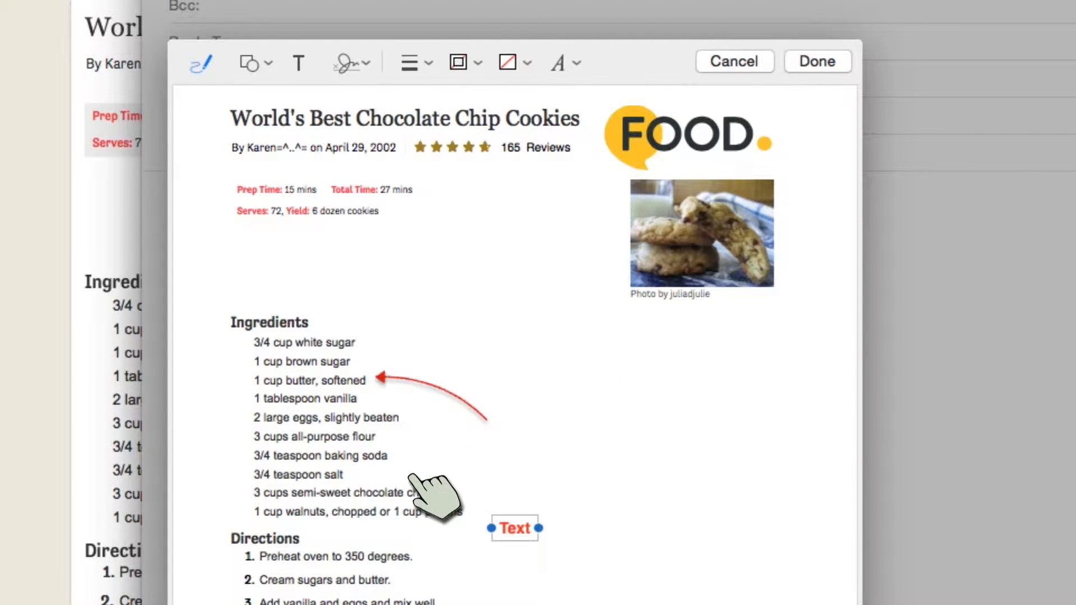
double_click(514, 527)
type("I use coconut oil")
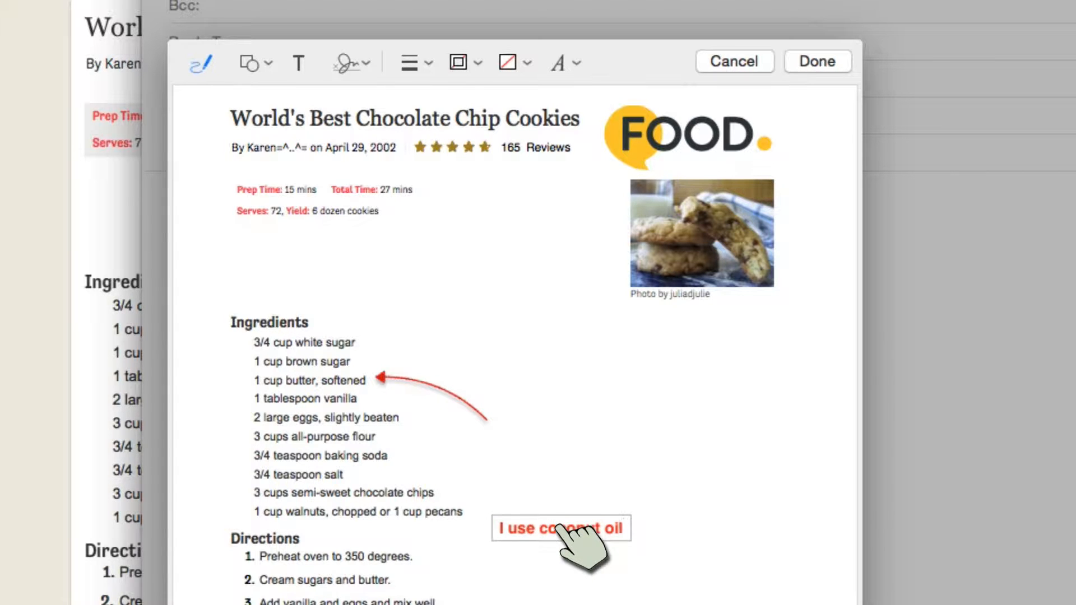
left_click_drag(560, 527, 574, 434)
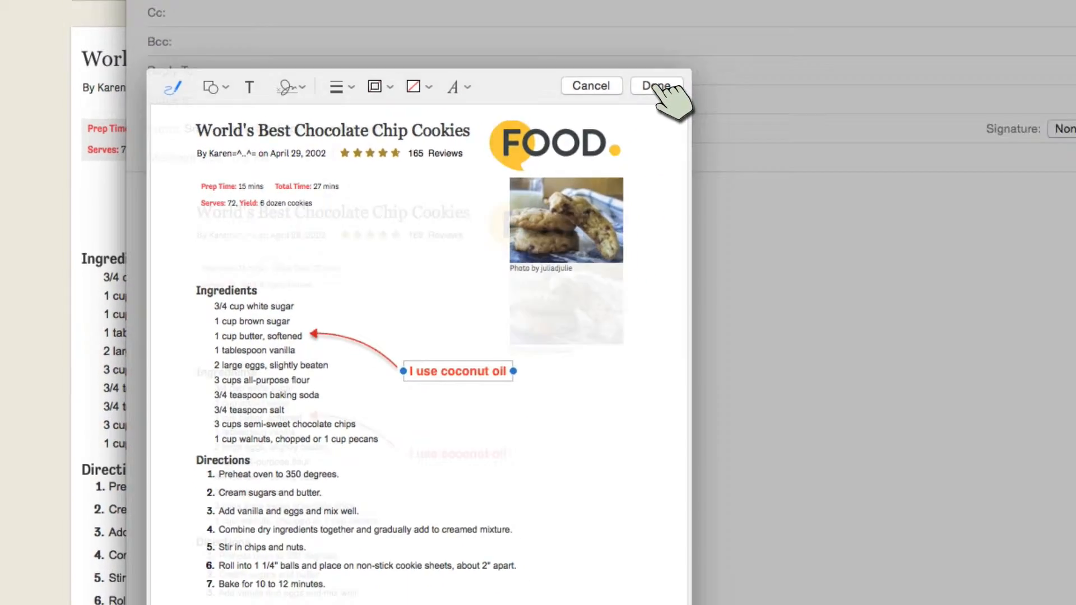
left_click(789, 65)
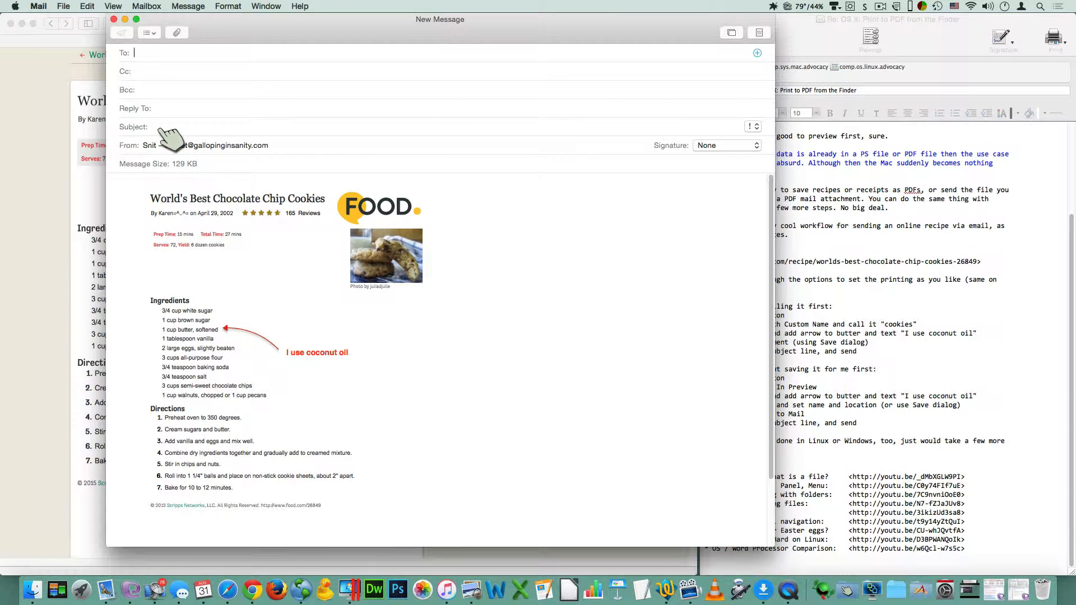
Step: Check the options for saving the annotated attachment and close the new message without sending it
right_click(388, 331)
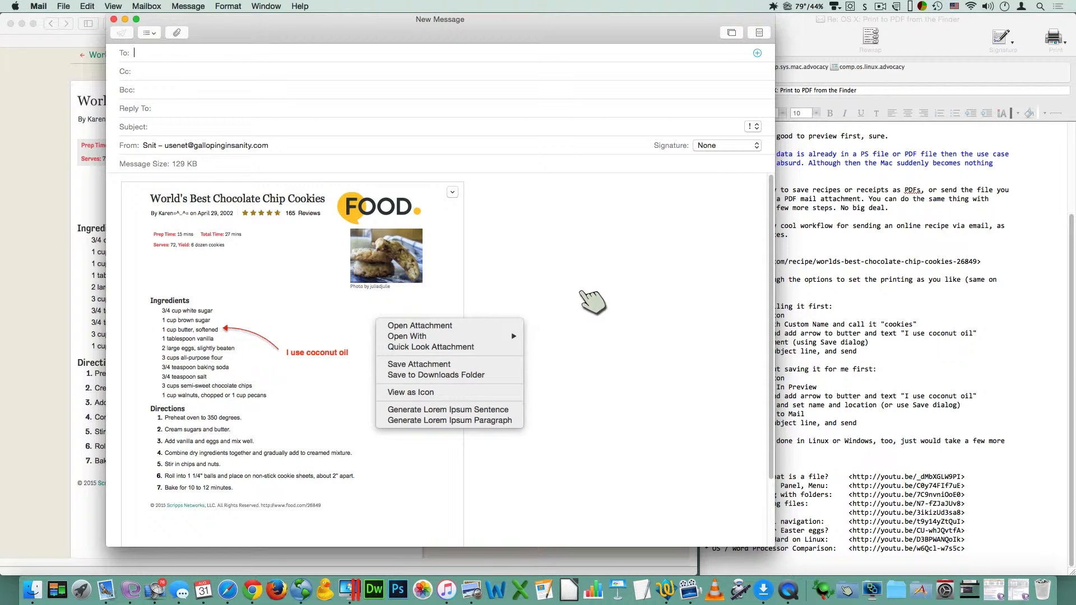
left_click(582, 292)
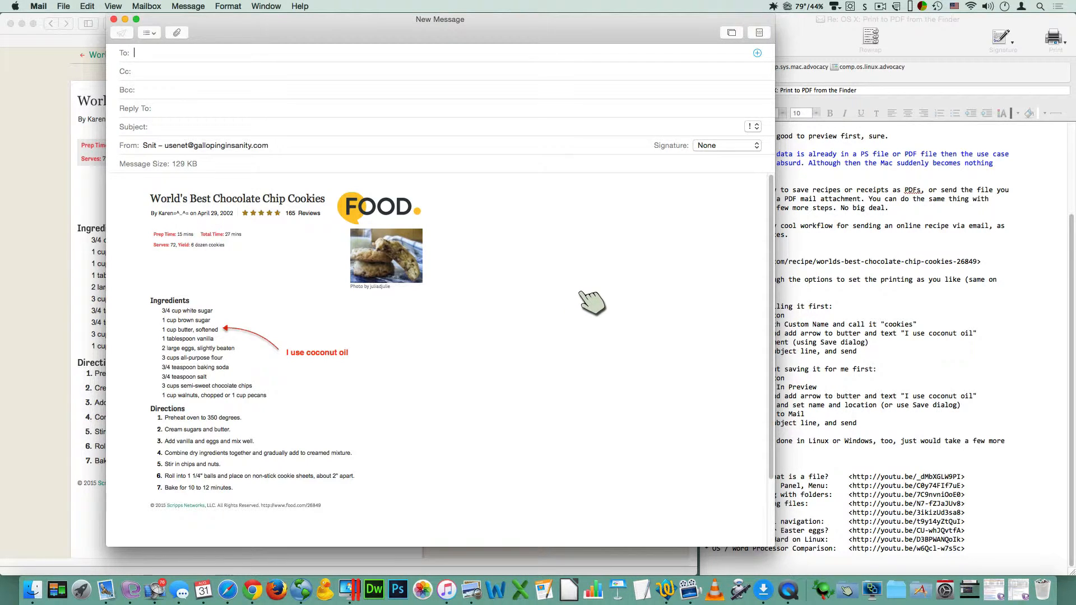
left_click(115, 19)
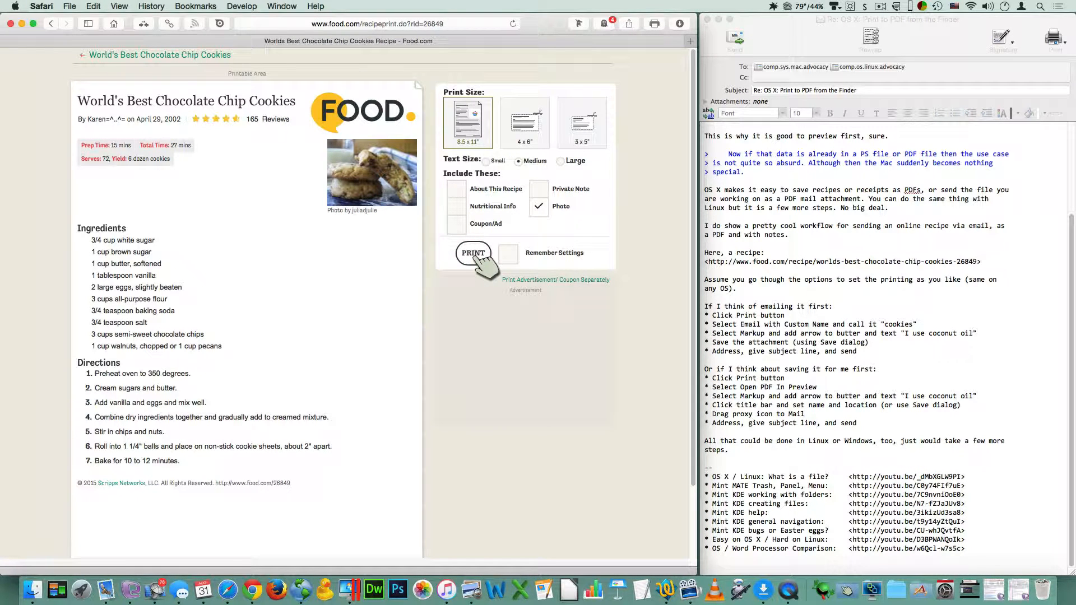
Step: Print the recipe page again as a PDF opened in Preview
left_click(474, 253)
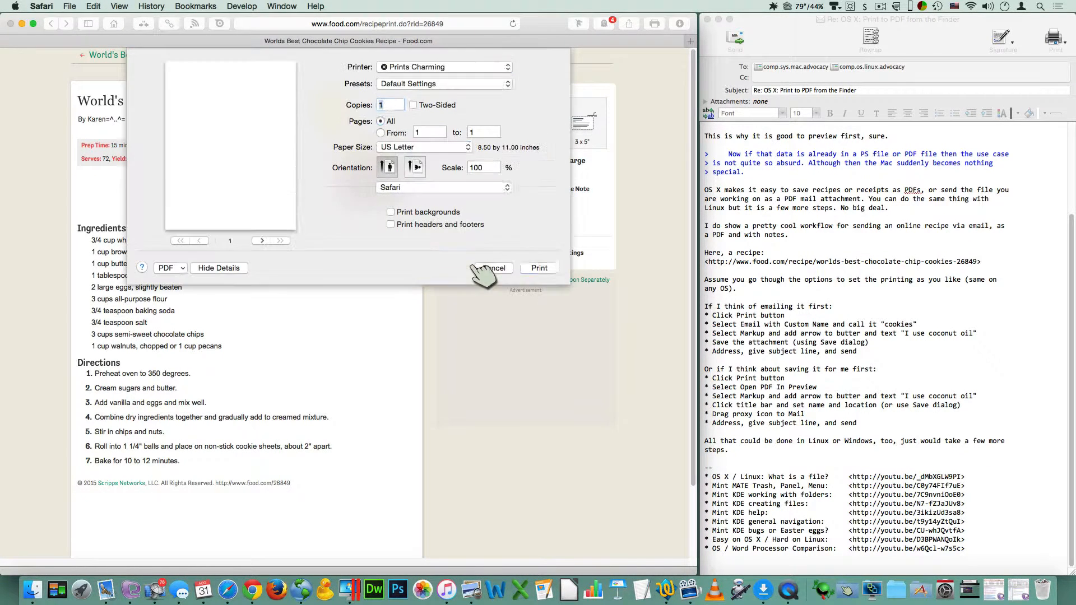
left_click(182, 268)
left_click(193, 282)
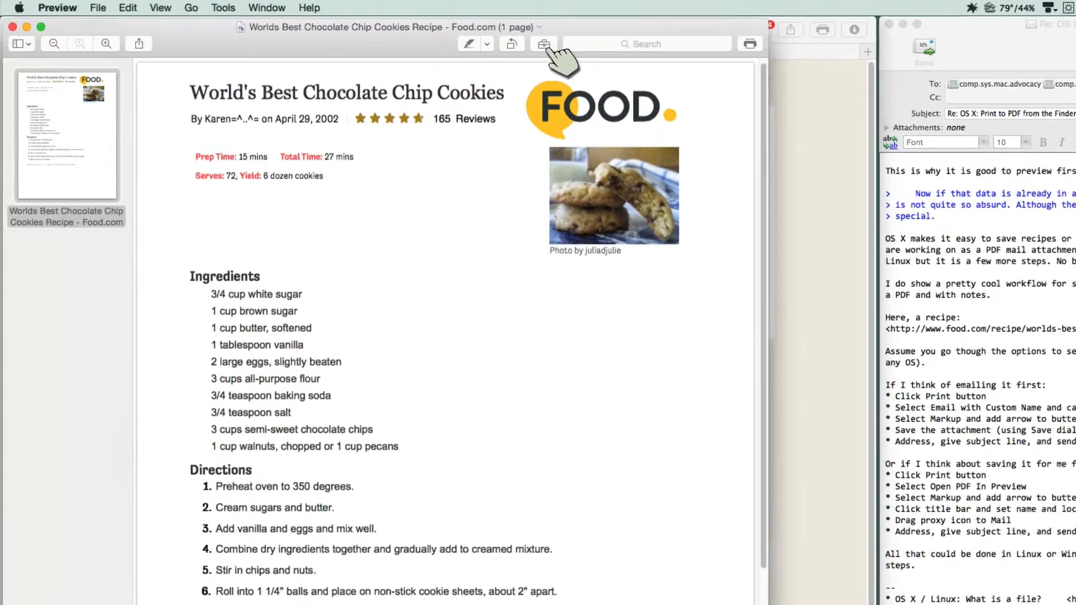
Step: Show the markup tools and sketch a curved red arrow to the butter ingredient, converting the freehand stroke to a clean arrow shape
left_click(546, 47)
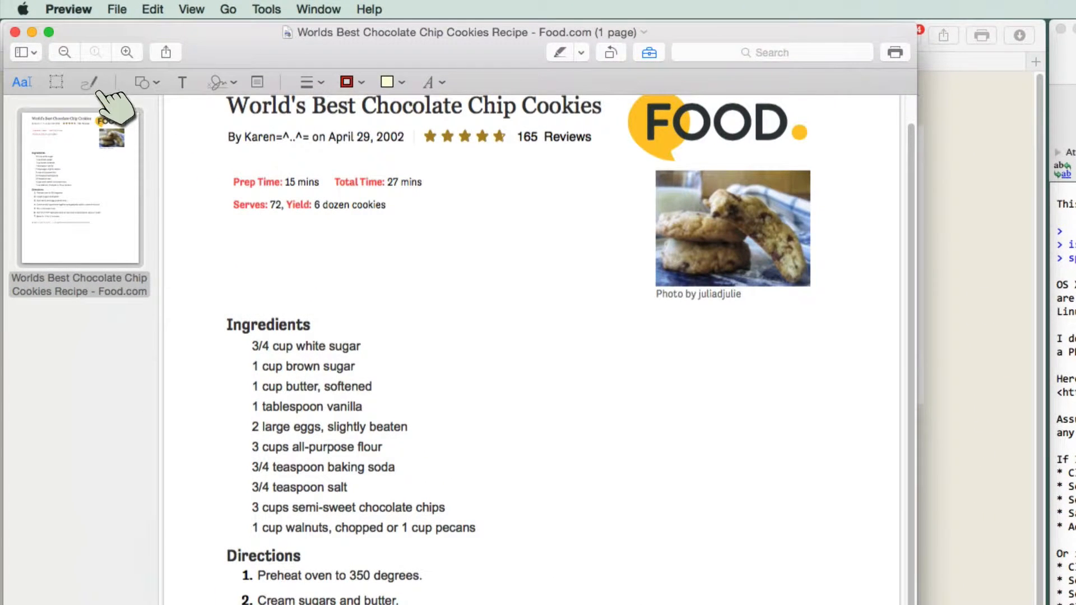
left_click(92, 85)
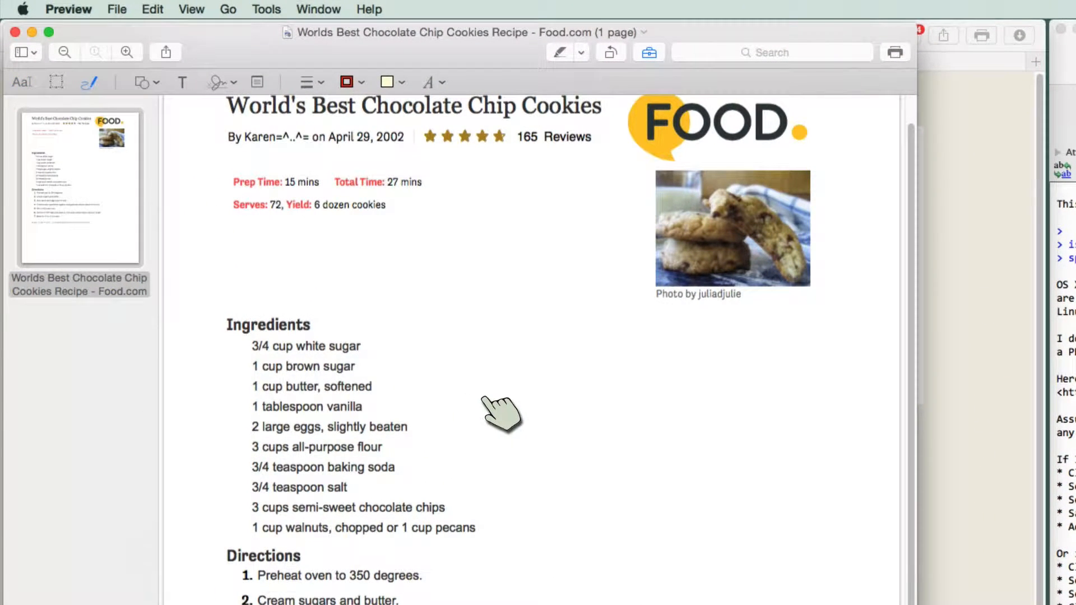
mouse_move(500, 384)
left_mouse_down()
mouse_move(394, 389)
mouse_move(387, 379)
mouse_move(381, 386)
mouse_move(404, 399)
left_mouse_up()
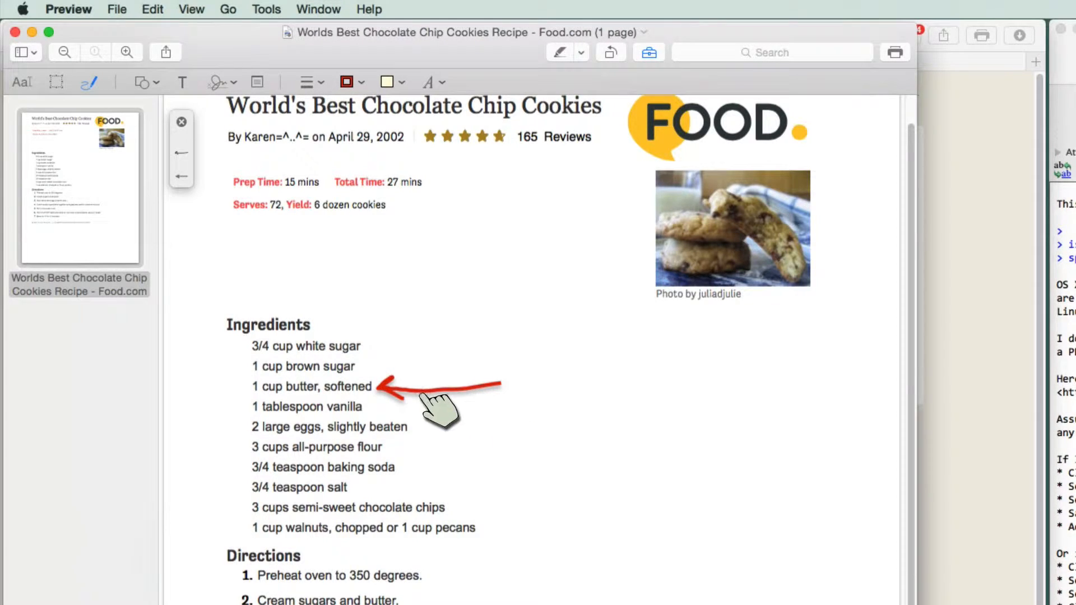
left_click(182, 177)
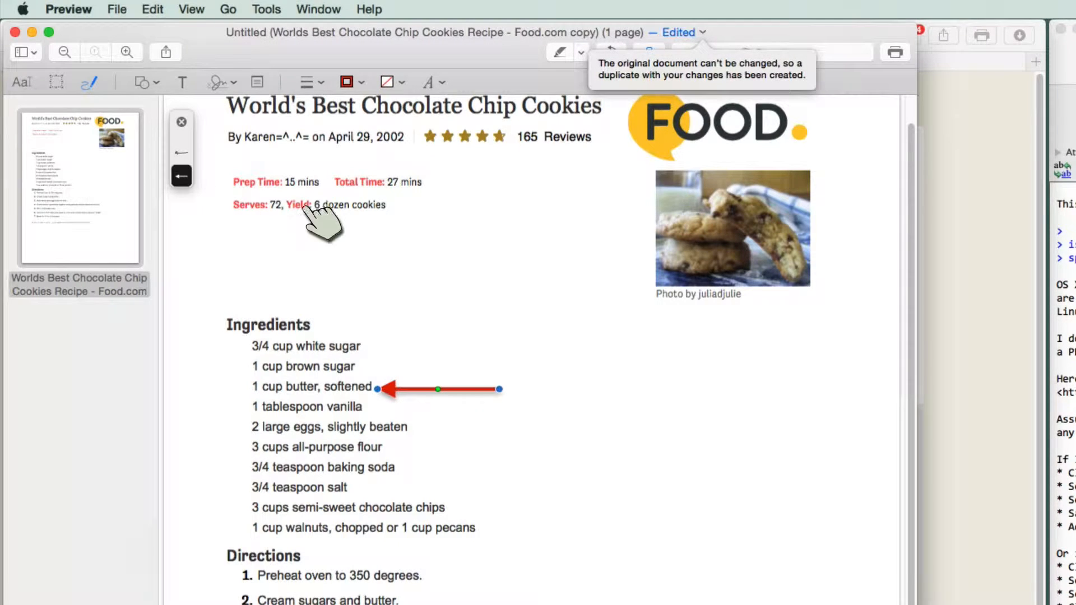
left_click_drag(499, 389, 521, 436)
left_click_drag(459, 418, 459, 399)
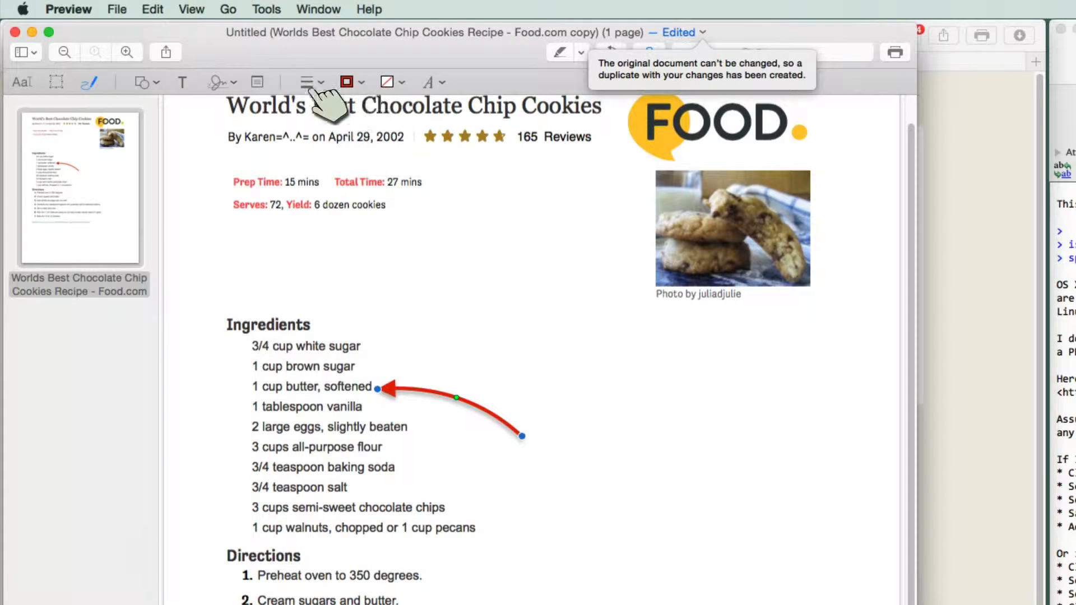
Step: Add an "I use coconut oil" text note and place it beside the tail of the arrow
left_click(183, 83)
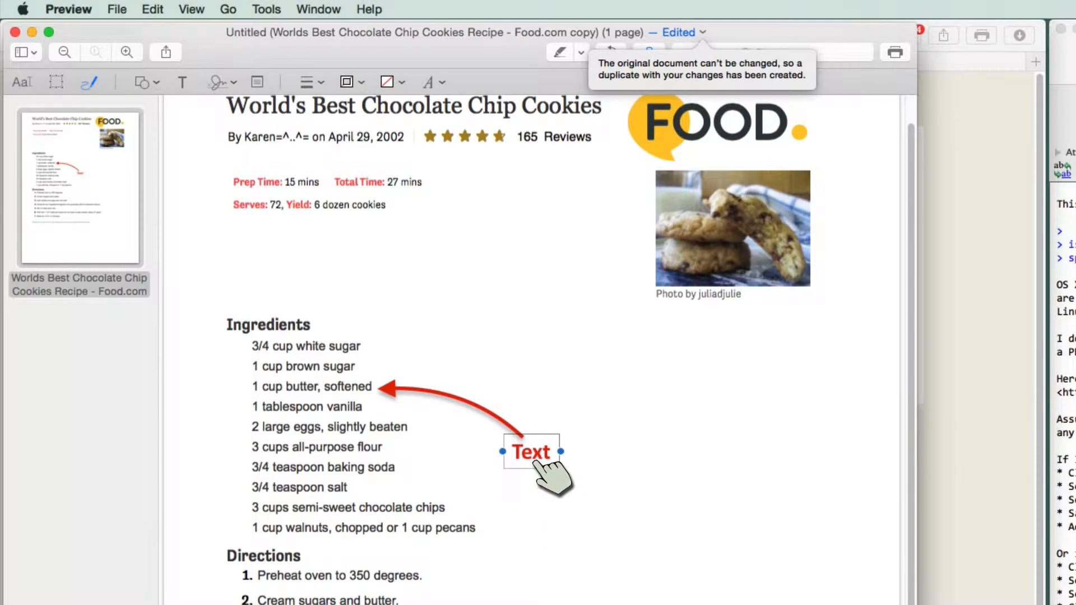
type("I us")
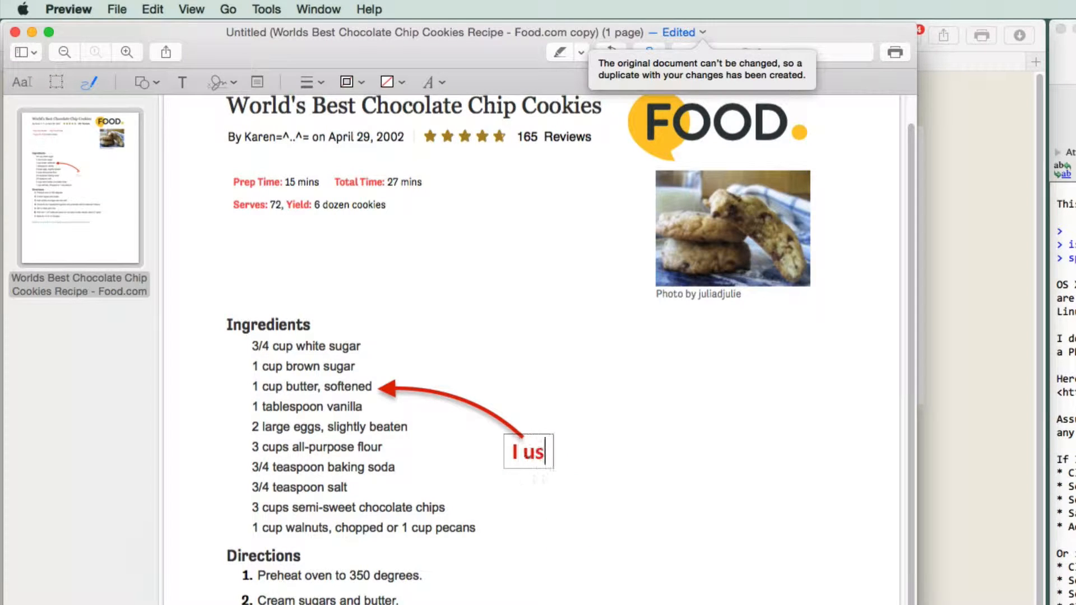
type("e co")
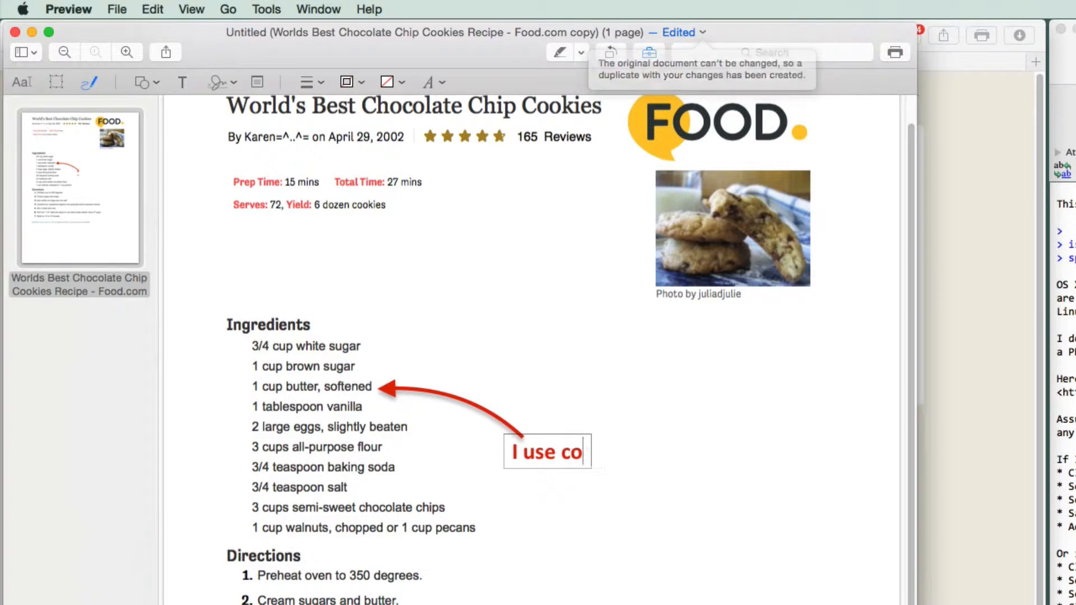
type("conut oil")
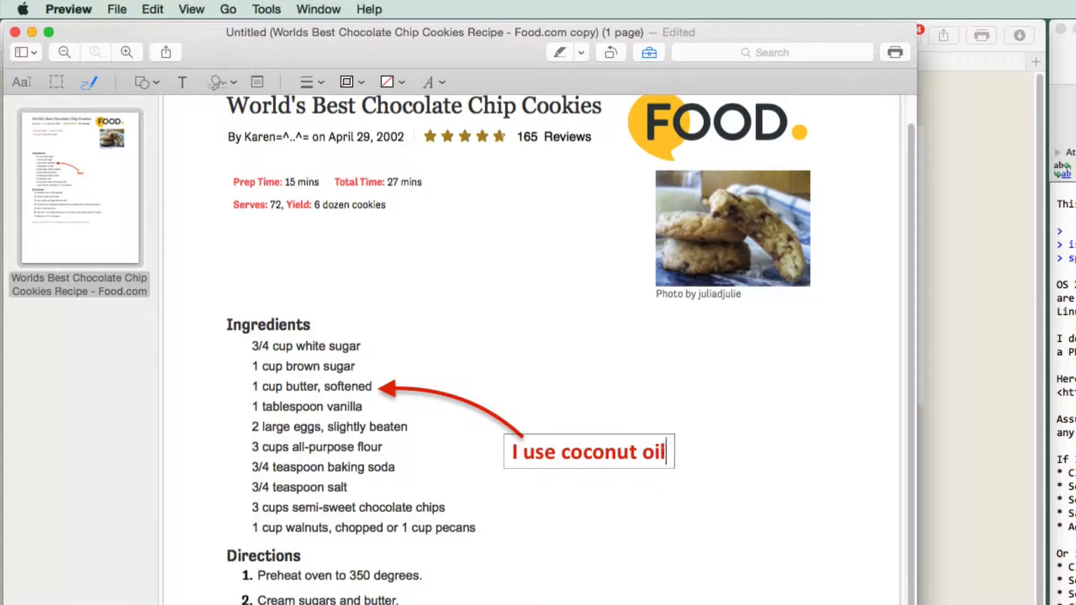
mouse_move(591, 456)
left_mouse_down()
mouse_move(612, 464)
mouse_move(608, 451)
left_mouse_up()
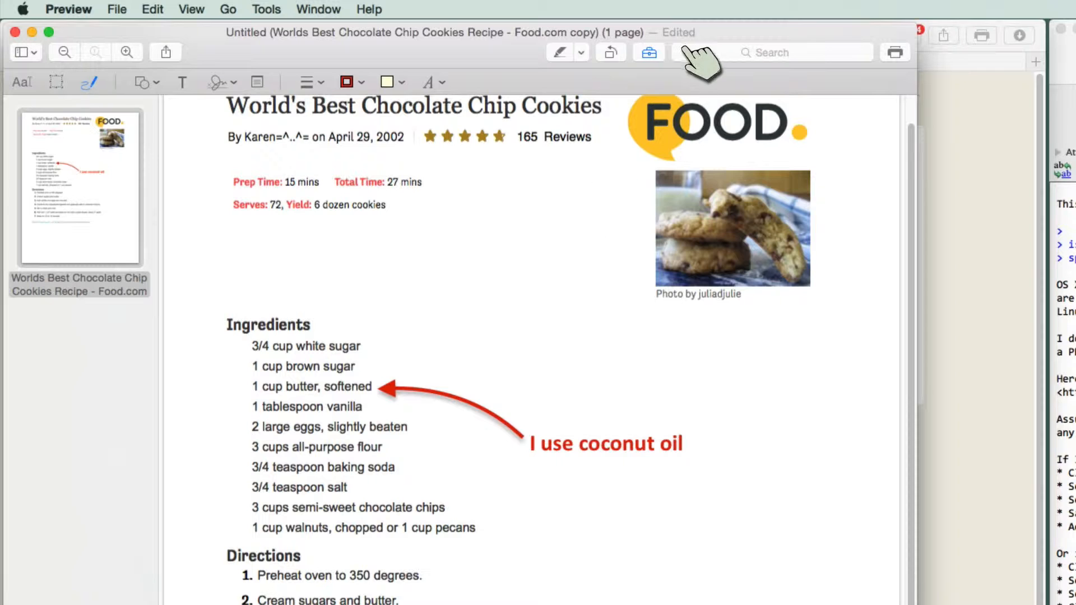
Step: Name the annotated PDF "cookies" and save it to the Desktop from its title
left_click(702, 33)
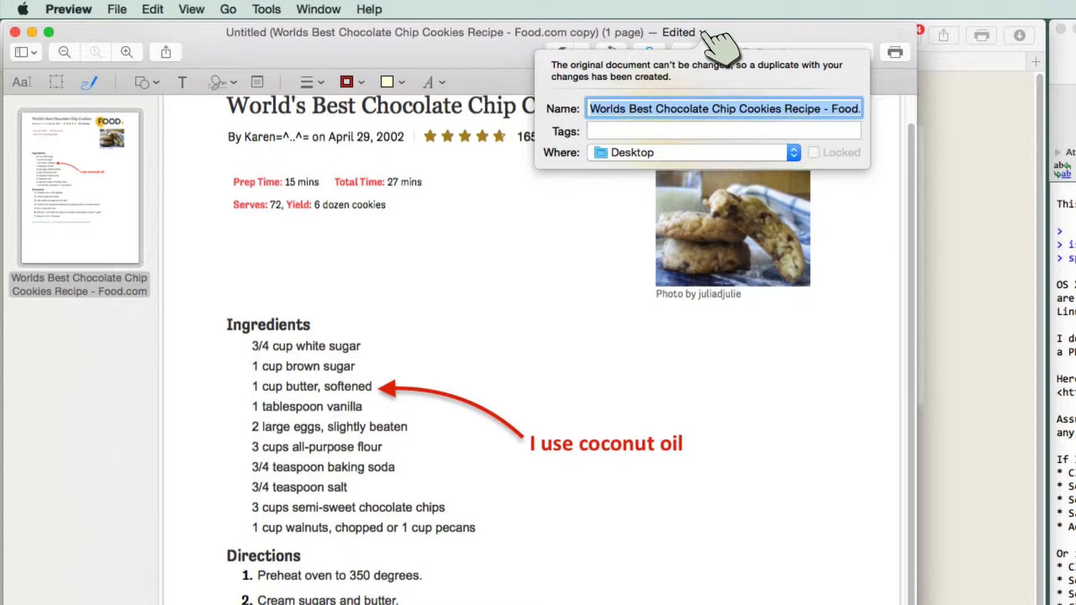
type("cookies")
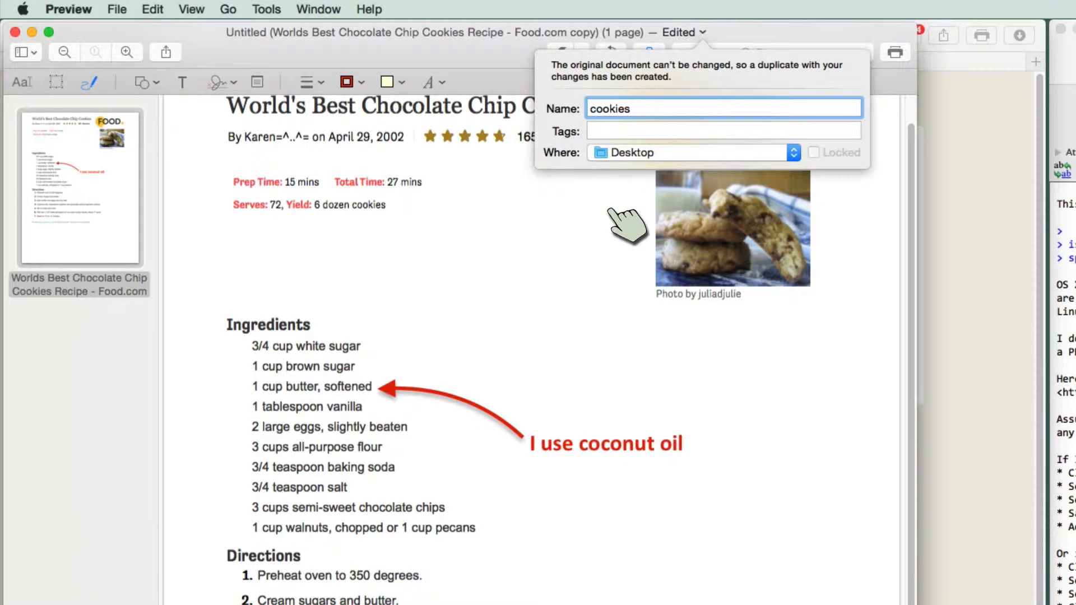
left_click(562, 211)
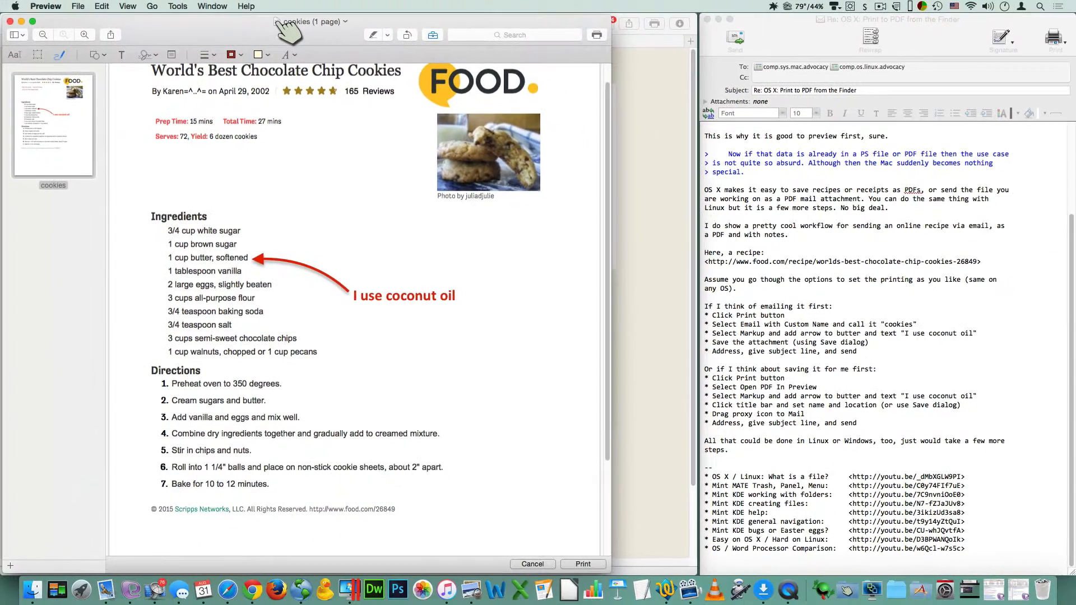
Step: Attach the cookies PDF to a new Mail message using its proxy icon, and return to the message with the workflow notes
left_click_drag(286, 31, 121, 589)
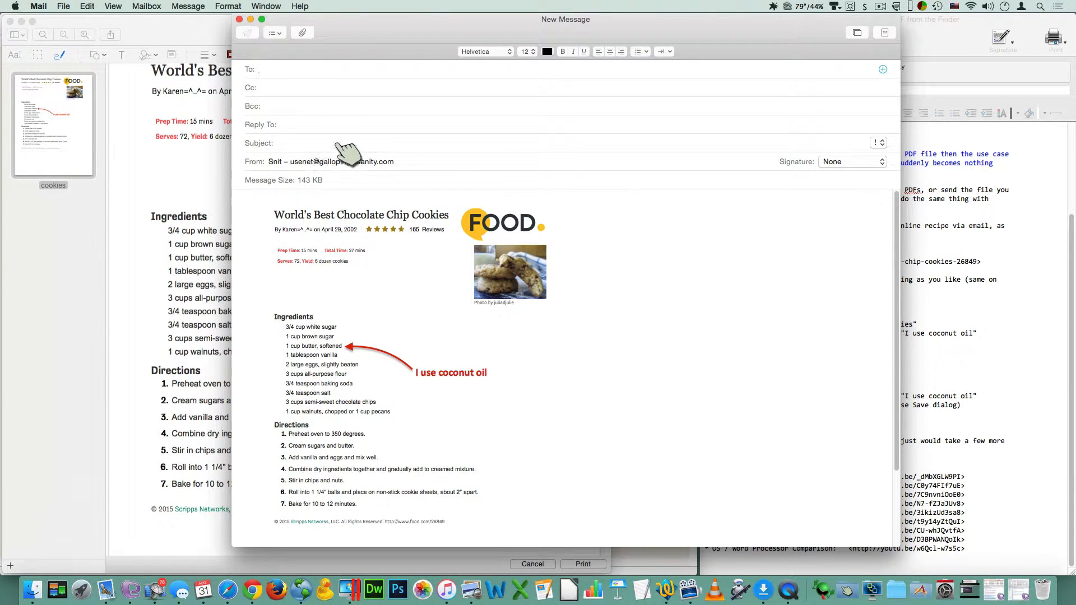
left_click_drag(360, 27, 249, 28)
left_click(943, 400)
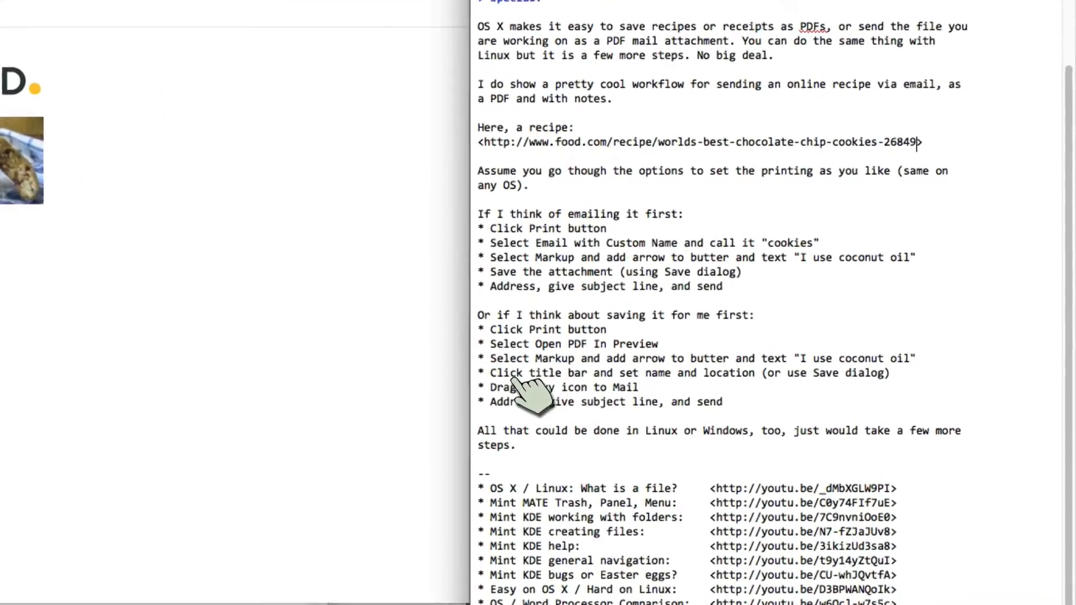